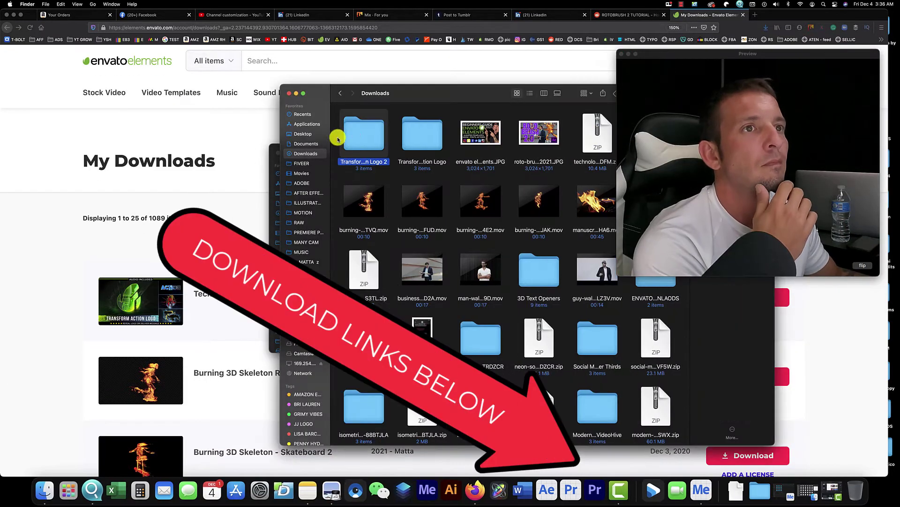
Step: Open the logo template's After Effects project and its 01 Your Logo Here composition
{"action": "double_click", "coordinate": [357, 131]}
{"action": "left_click", "coordinate": [434, 122]}
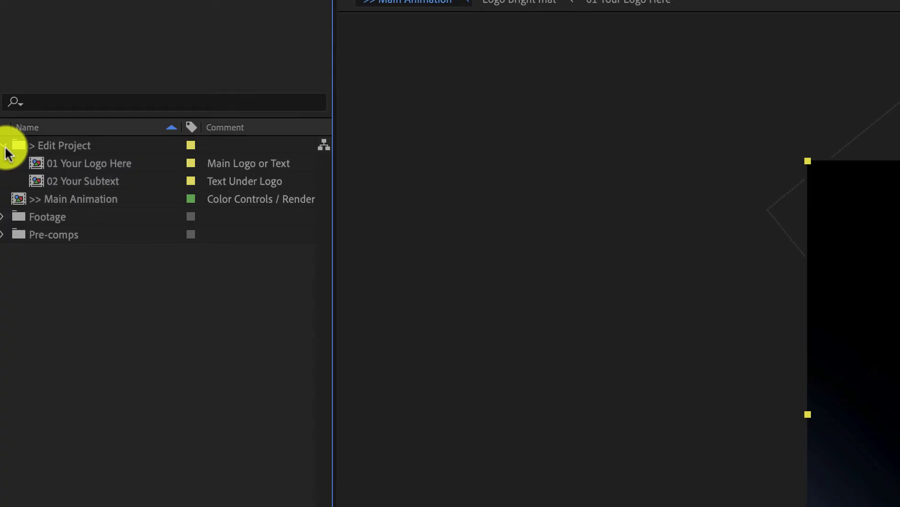
{"action": "left_click", "coordinate": [2, 93]}
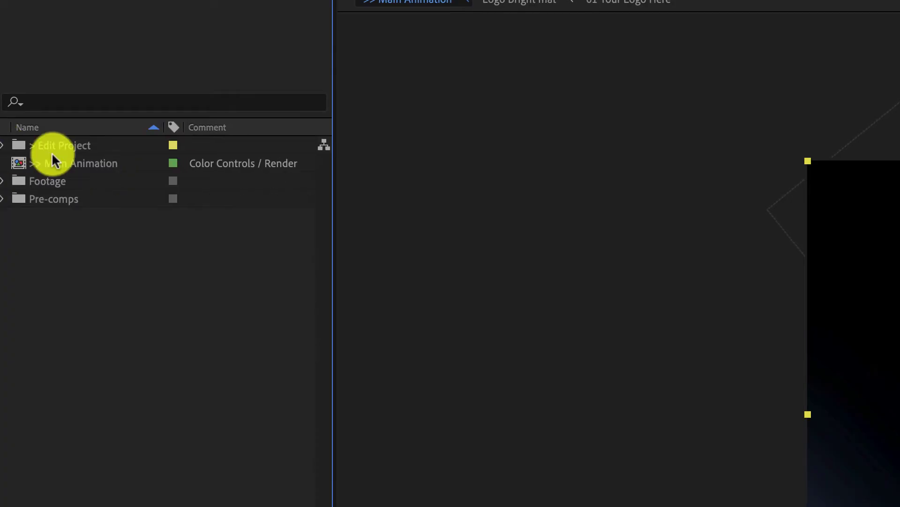
{"action": "left_click", "coordinate": [3, 145]}
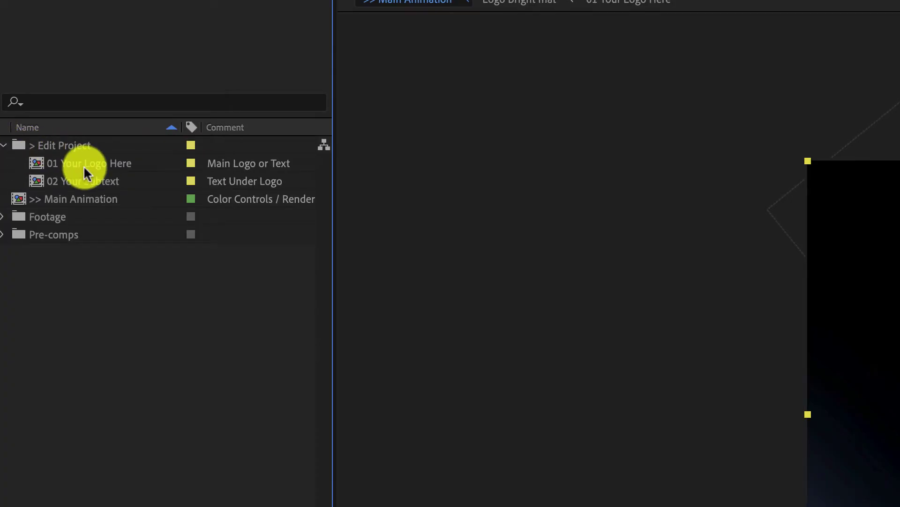
{"action": "double_click", "coordinate": [101, 167]}
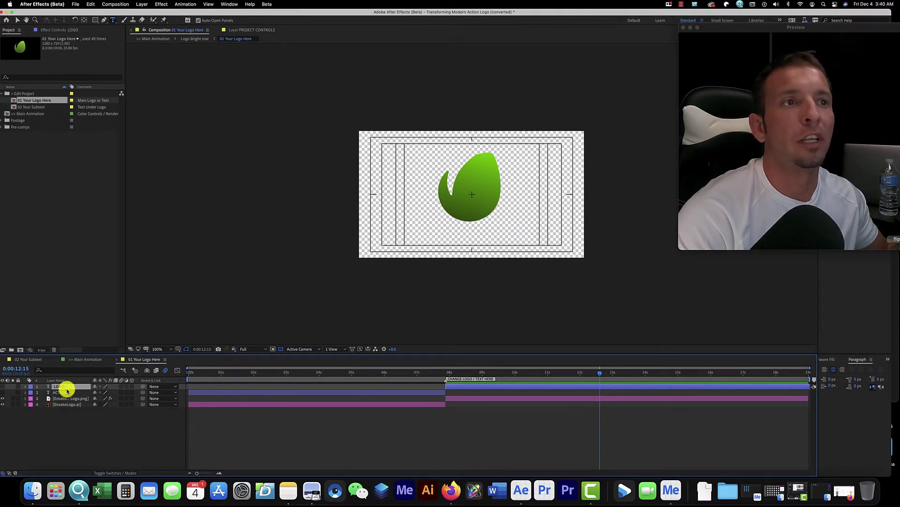
Step: Import the AFTER EFFECTS .ai logo from the ADOBE LOGOS folder into the composition
{"action": "left_click", "coordinate": [893, 386]}
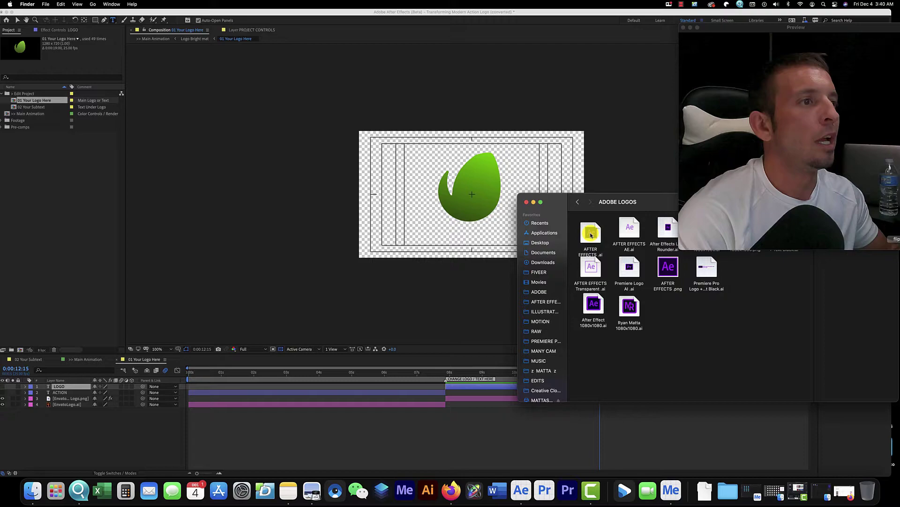
{"action": "left_click_drag", "start_coordinate": [590, 234], "coordinate": [72, 398]}
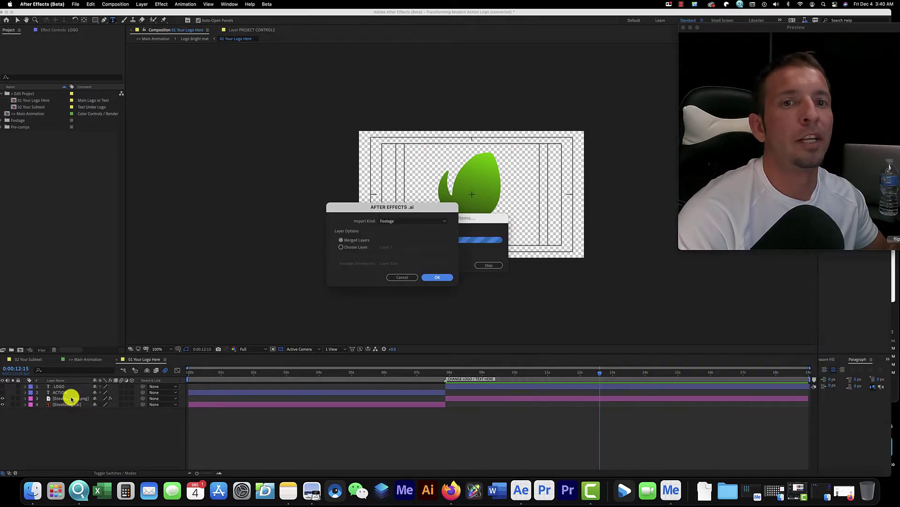
{"action": "left_click", "coordinate": [437, 277]}
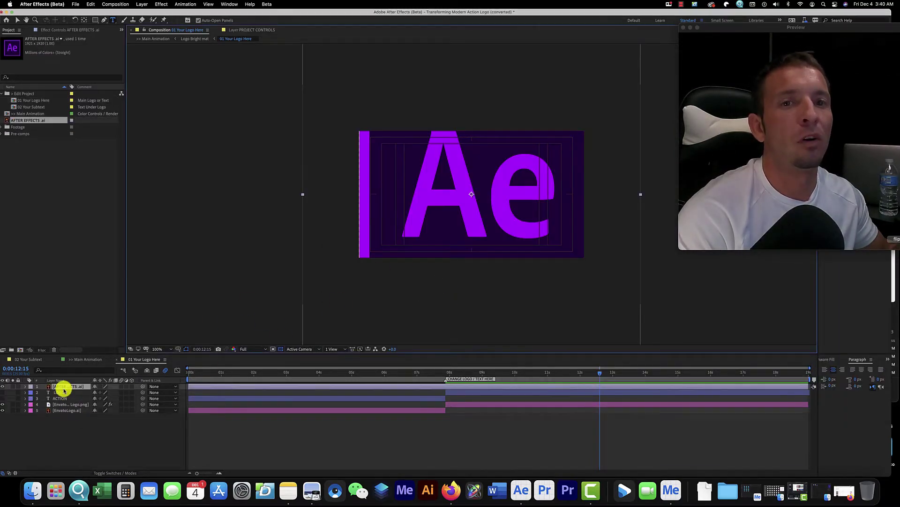
{"action": "key", "text": "F2"}
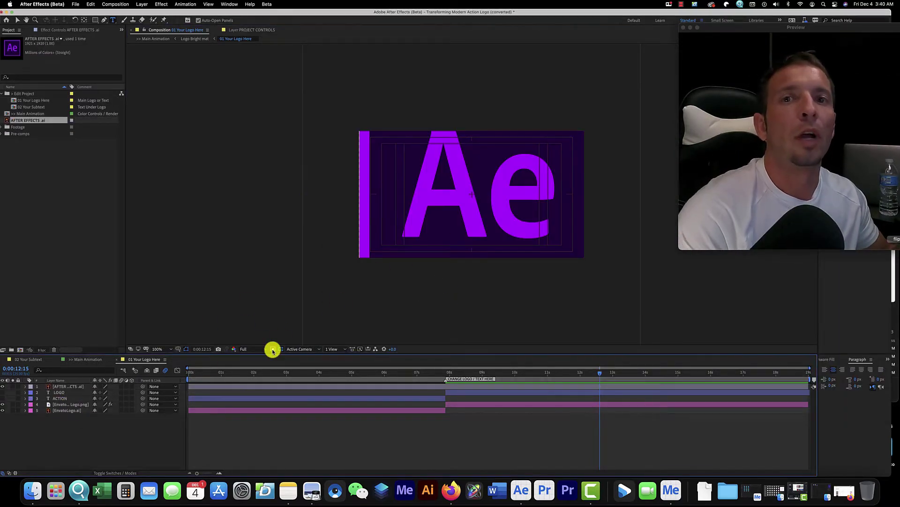
{"action": "left_click", "coordinate": [68, 388]}
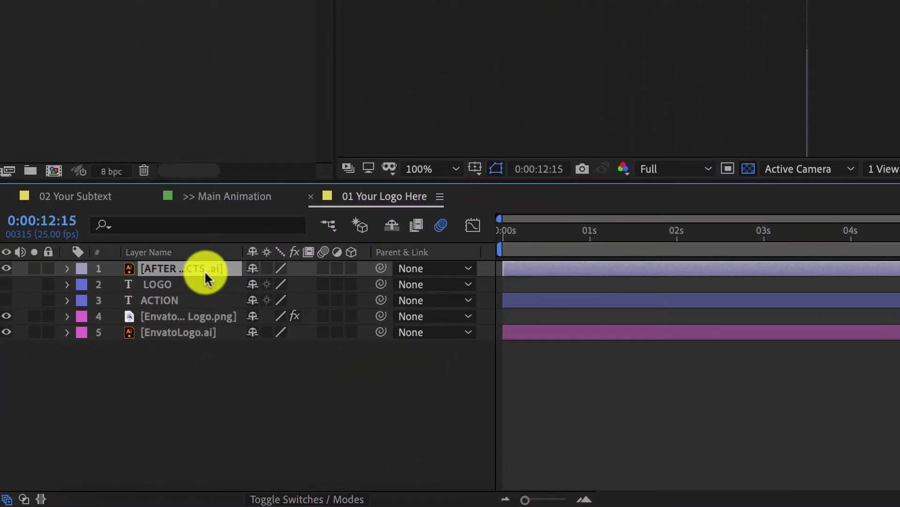
Step: Scale the Ae logo down to about 53% and compare it against the old logo
{"action": "key", "text": "s"}
{"action": "left_click_drag", "start_coordinate": [272, 284], "coordinate": [8, 289]}
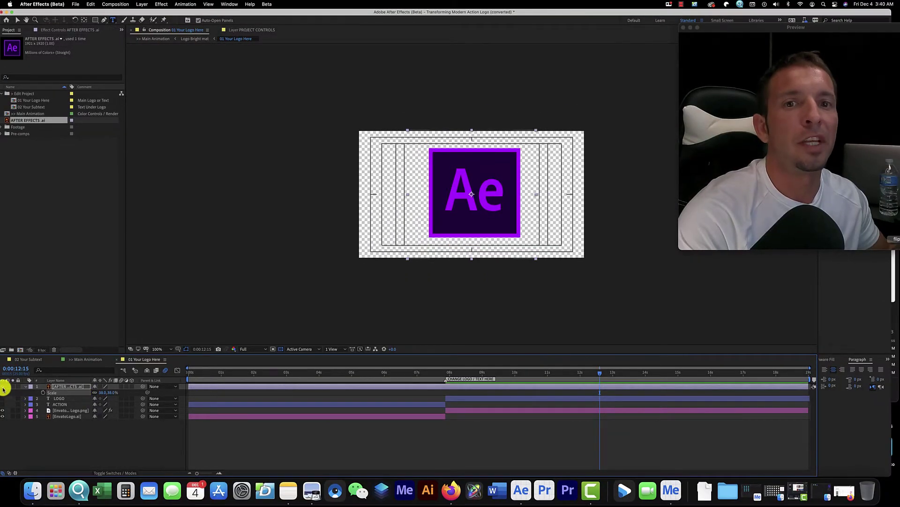
{"action": "left_click", "coordinate": [3, 387]}
{"action": "left_click", "coordinate": [3, 387]}
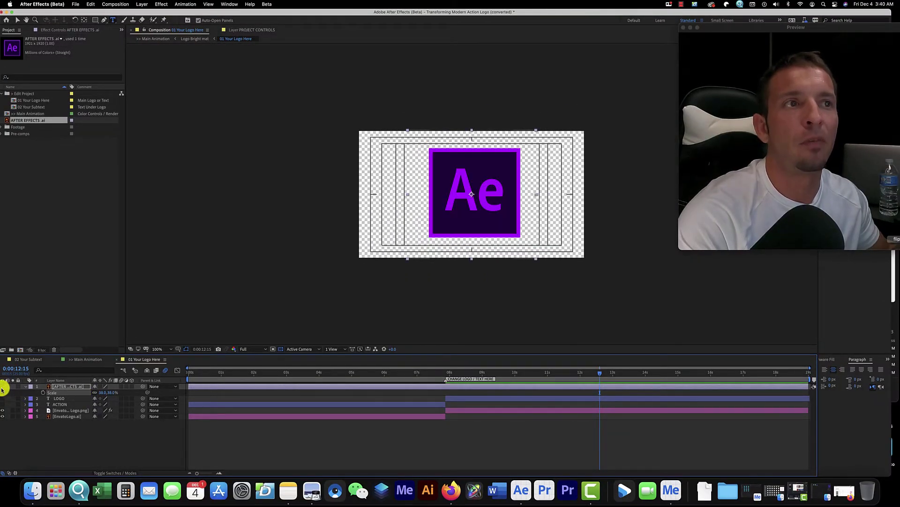
{"action": "left_click", "coordinate": [3, 387]}
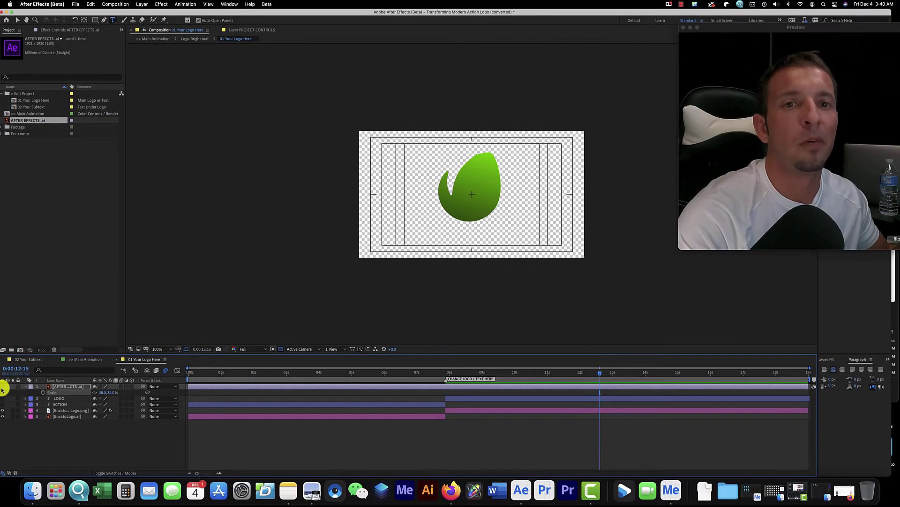
{"action": "left_click", "coordinate": [6, 351]}
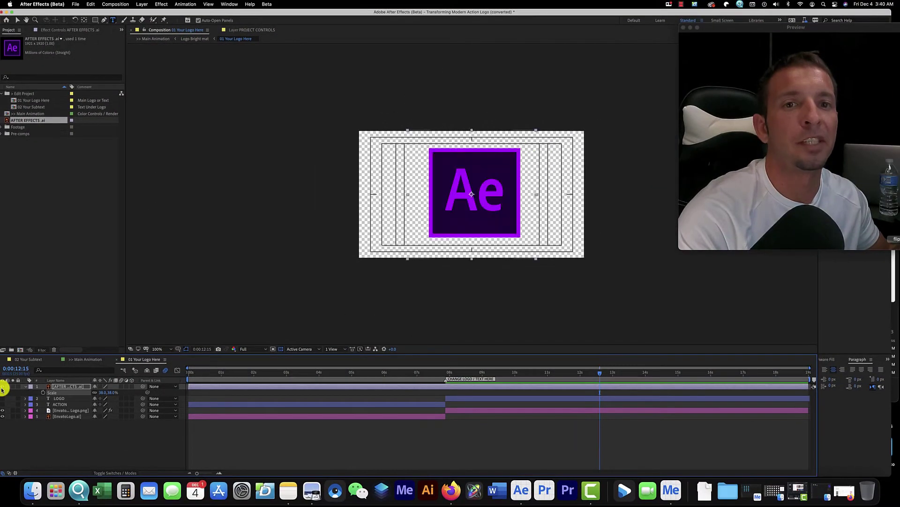
Step: Refine the Ae logo to 31% scale and nudge its position over the old logo
{"action": "left_click_drag", "start_coordinate": [102, 393], "coordinate": [99, 394]}
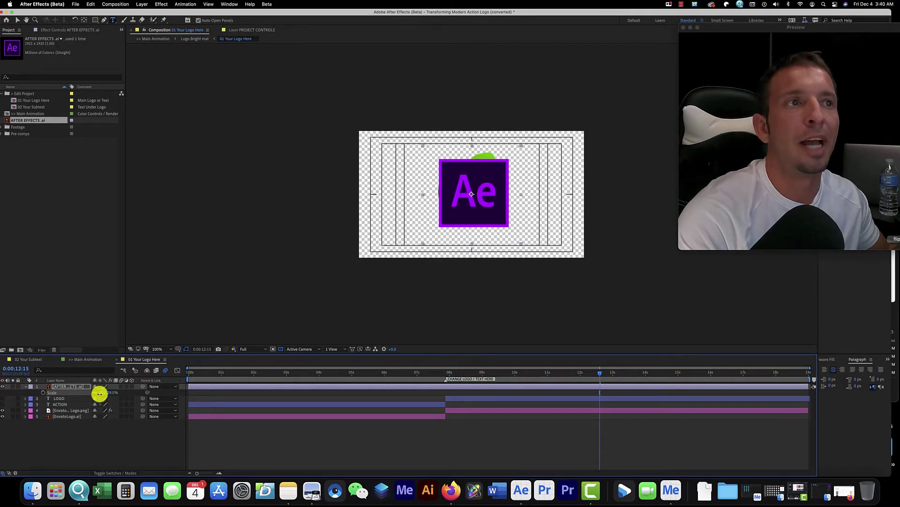
{"action": "left_click", "coordinate": [4, 387]}
{"action": "left_click", "coordinate": [4, 387]}
{"action": "key", "text": "p"}
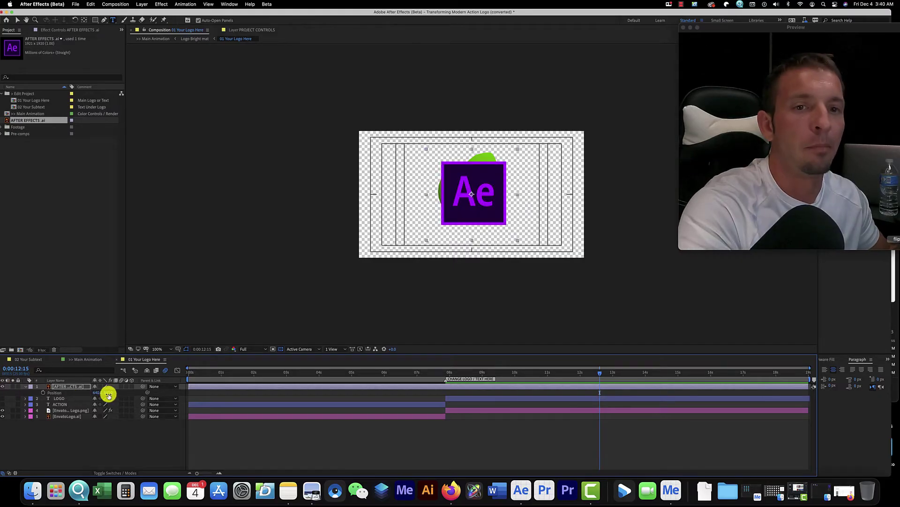
{"action": "left_click_drag", "start_coordinate": [111, 392], "coordinate": [99, 394]}
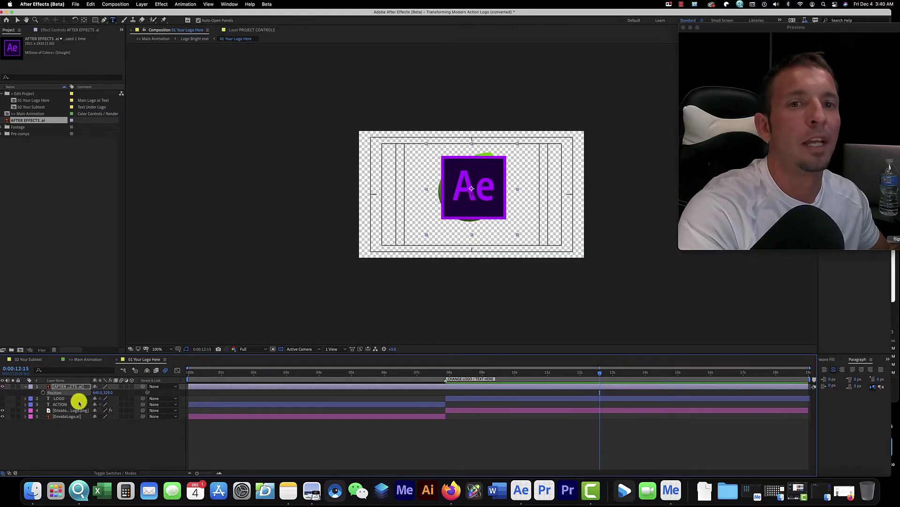
{"action": "key", "text": "s"}
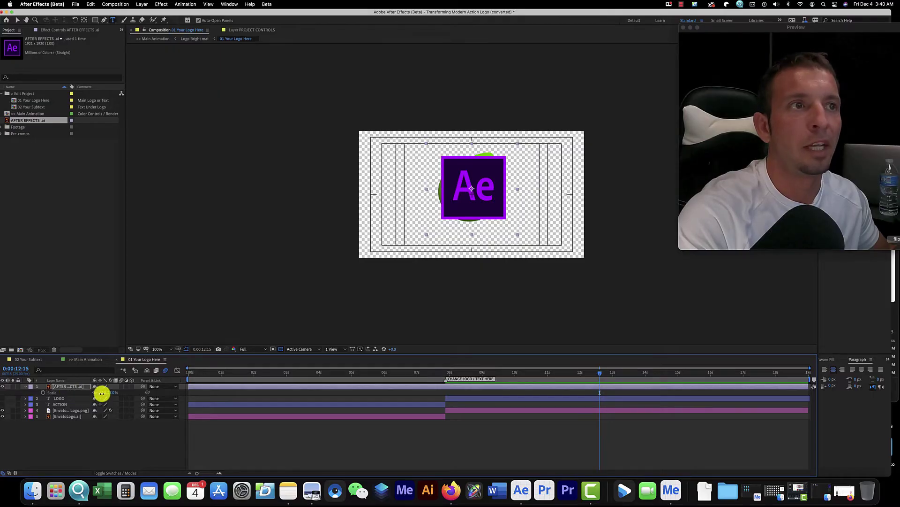
{"action": "left_click_drag", "start_coordinate": [102, 393], "coordinate": [104, 393]}
{"action": "left_click", "coordinate": [59, 402]}
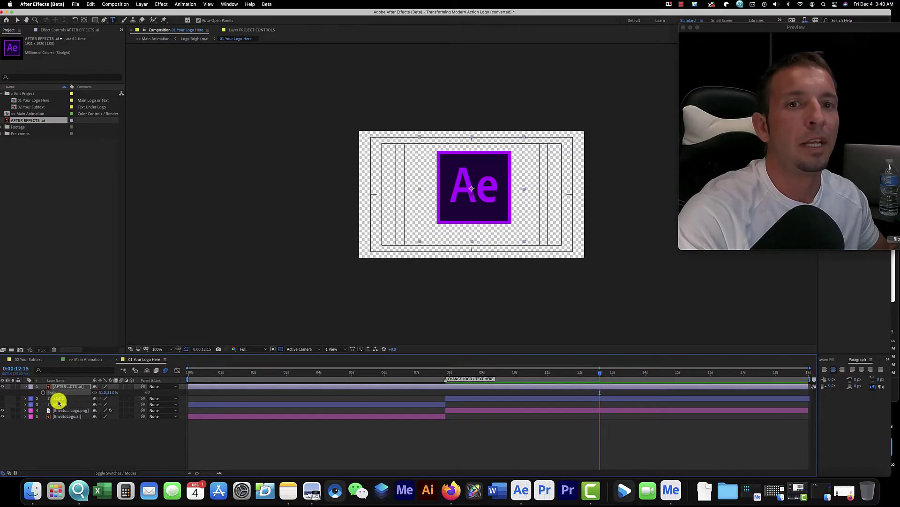
{"action": "left_click", "coordinate": [59, 398]}
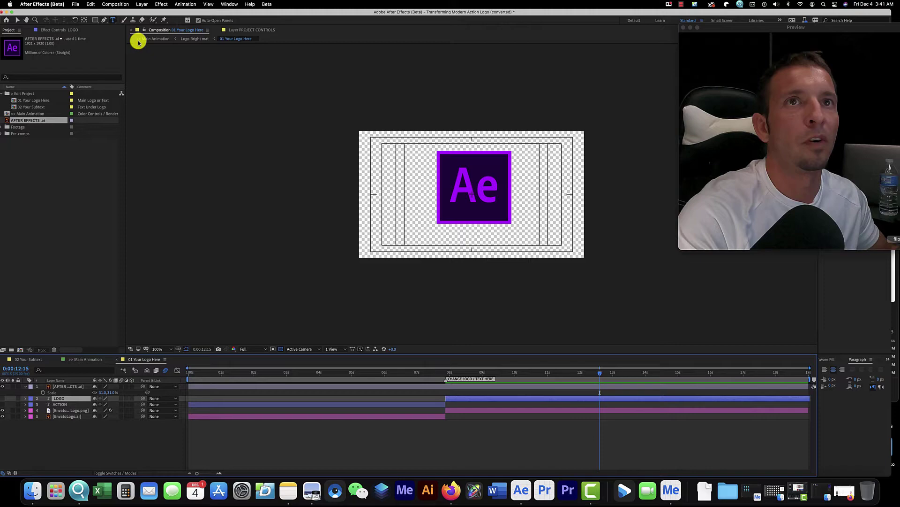
Step: Review the Main Animation with the glowing purple Ae logo replacing the green leaf
{"action": "left_click_drag", "start_coordinate": [81, 13], "coordinate": [97, 10]}
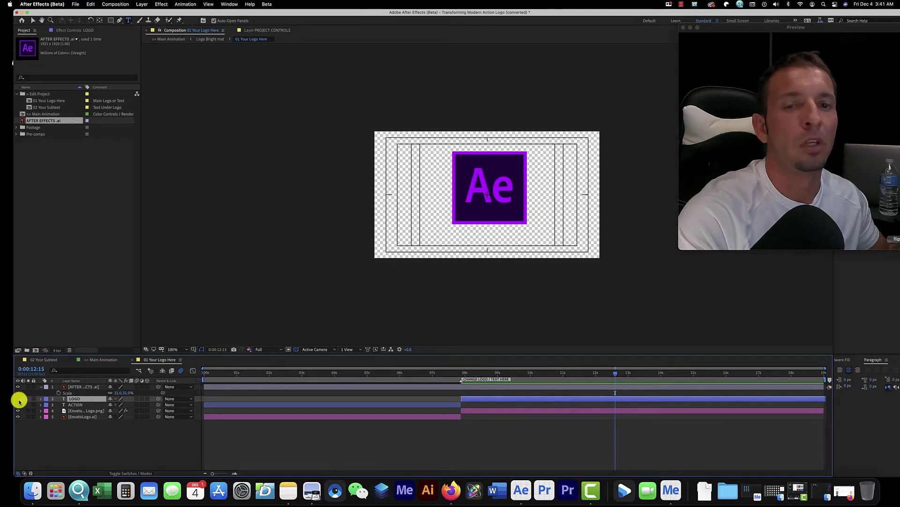
{"action": "left_click", "coordinate": [43, 360]}
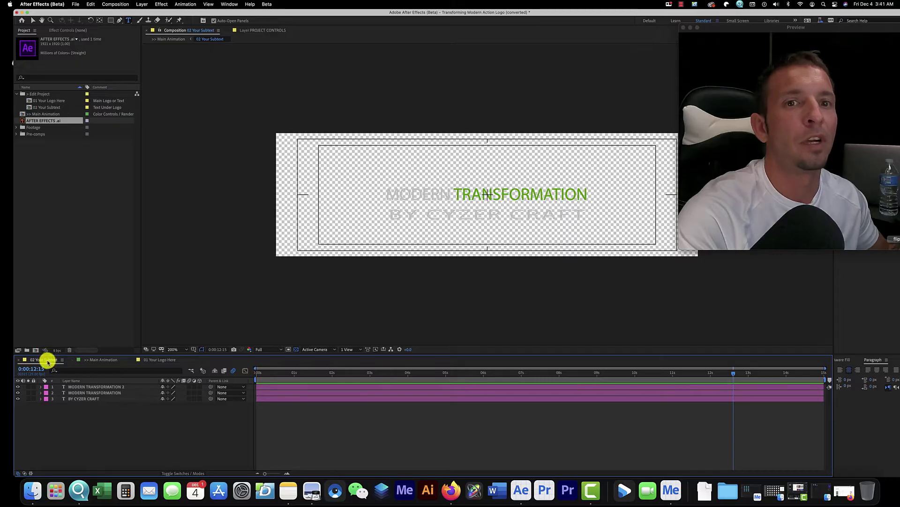
{"action": "left_click", "coordinate": [102, 360]}
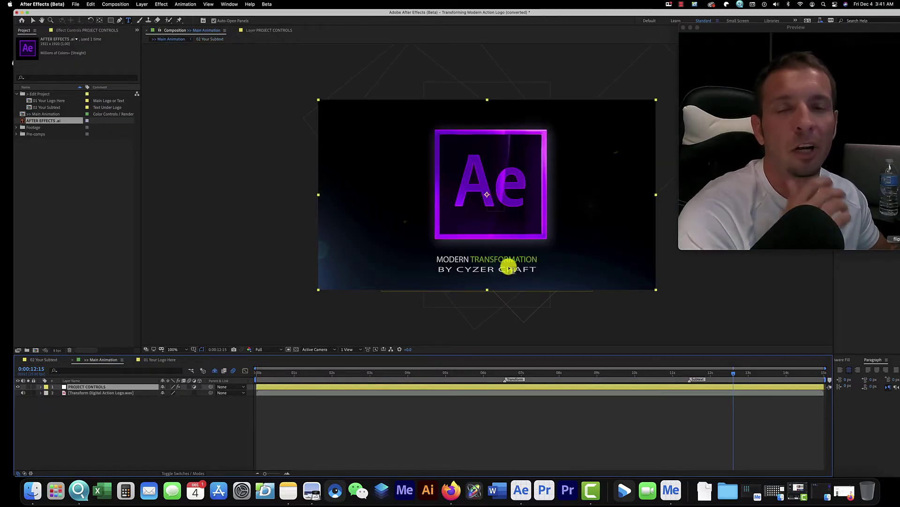
{"action": "left_click", "coordinate": [58, 107]}
Step: In 02 Your Subtext, colour the selected subtitle words purple (C100FF)
{"action": "double_click", "coordinate": [57, 107]}
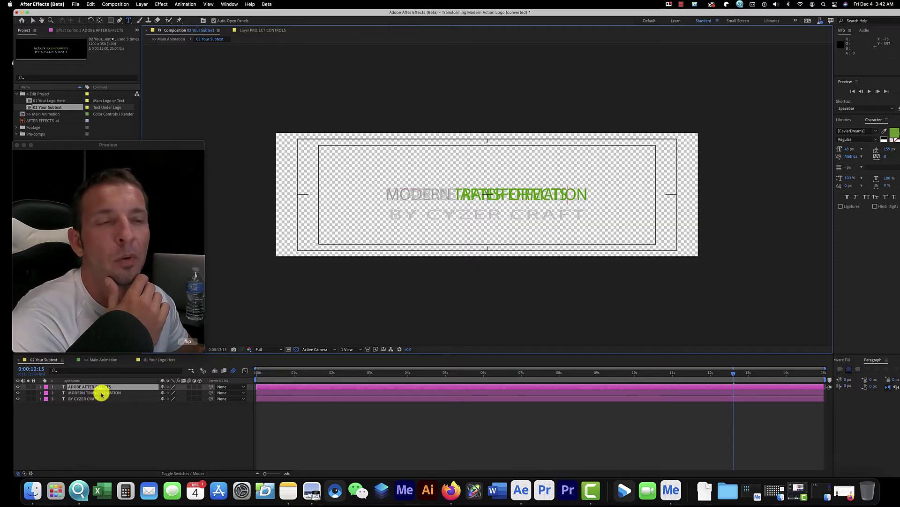
{"action": "left_click_drag", "start_coordinate": [569, 195], "coordinate": [465, 194]}
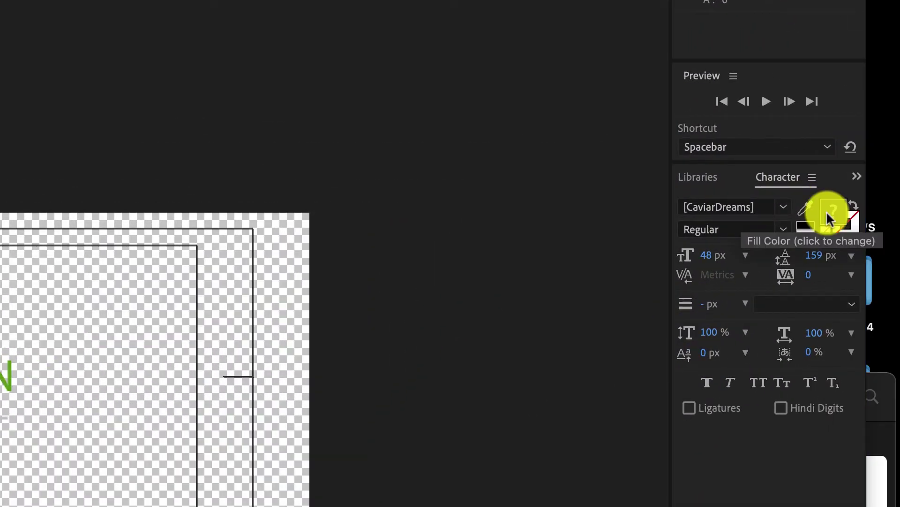
{"action": "left_click", "coordinate": [885, 212]}
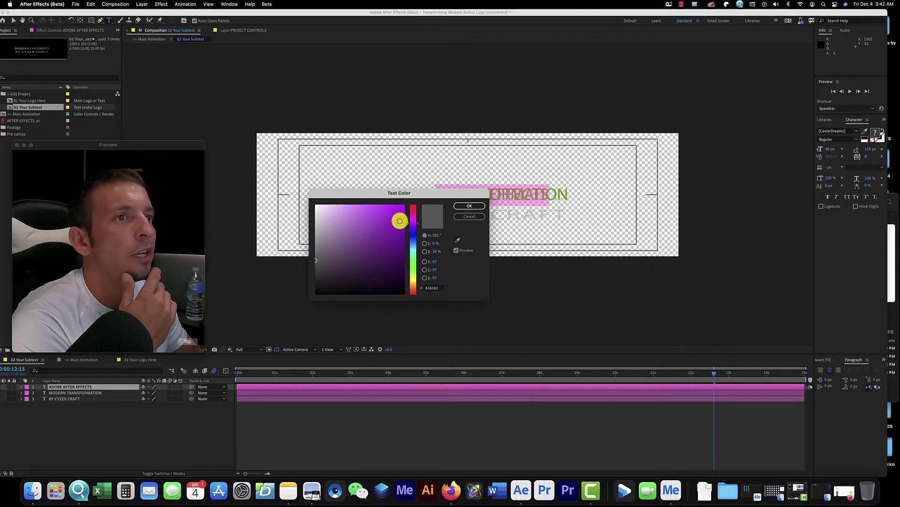
{"action": "left_click_drag", "start_coordinate": [400, 220], "coordinate": [418, 195]}
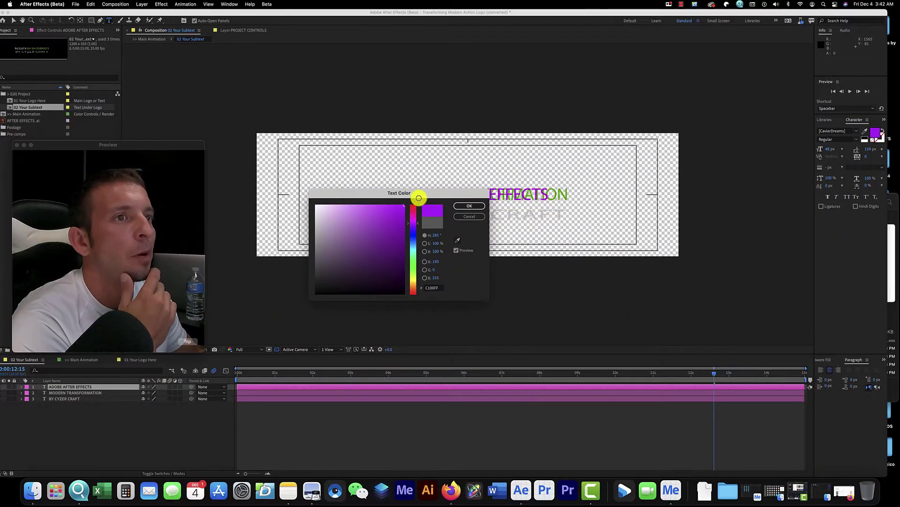
{"action": "key", "text": "Return"}
Step: Delete the MODERN TRANSFORMATION text
{"action": "left_click", "coordinate": [87, 393]}
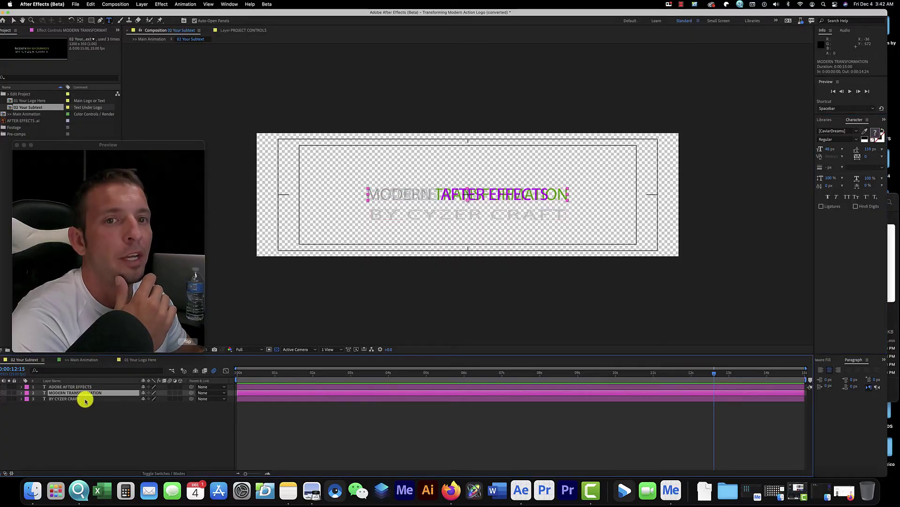
{"action": "double_click", "coordinate": [84, 395]}
{"action": "key", "text": "BackSpace"}
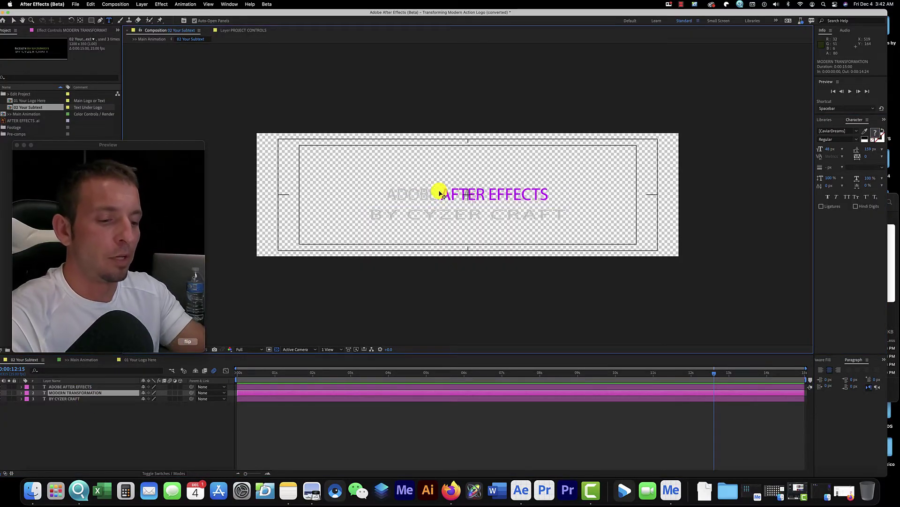
Step: Colour the words AFTER EFFECTS with the purple sampled from the EFFECTS text
{"action": "left_click_drag", "start_coordinate": [548, 196], "coordinate": [440, 194]}
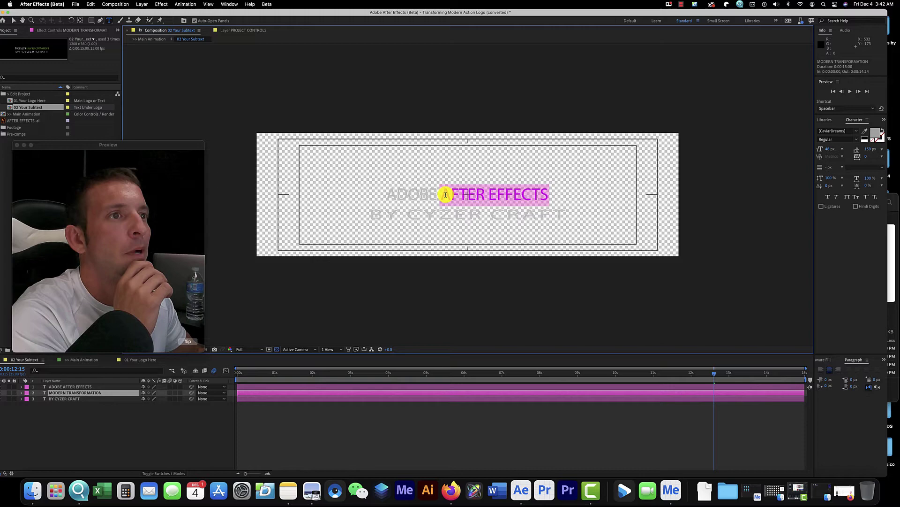
{"action": "left_click", "coordinate": [875, 134]}
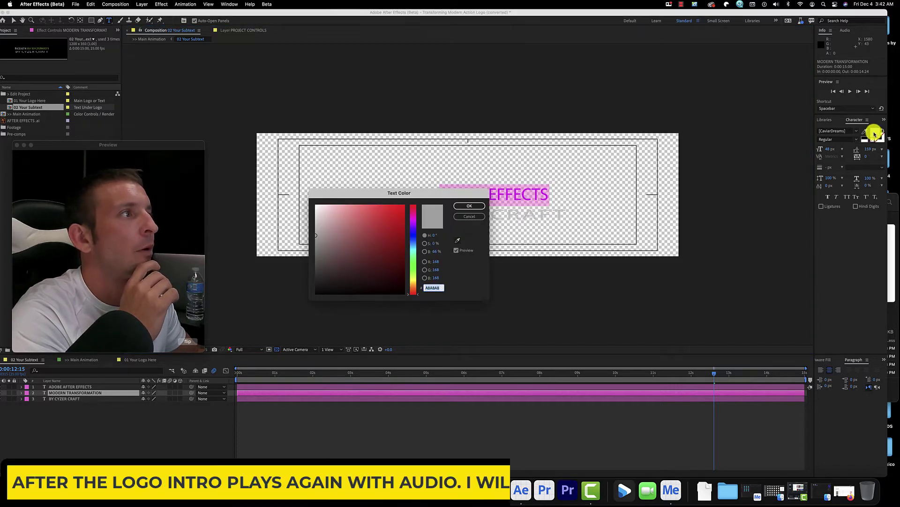
{"action": "left_click", "coordinate": [469, 217]}
{"action": "left_click", "coordinate": [457, 240]}
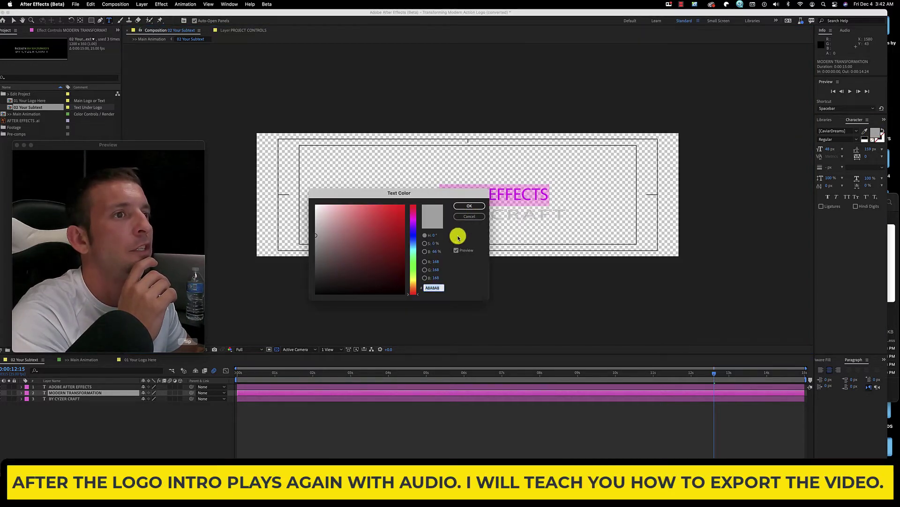
{"action": "left_click", "coordinate": [525, 193]}
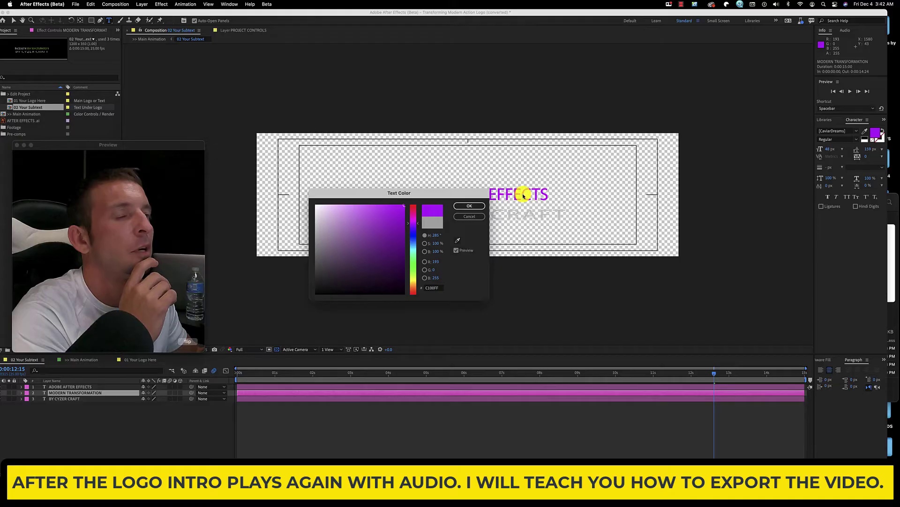
{"action": "left_click", "coordinate": [469, 205]}
Step: Replace the BY CYZER CRAFT credit line with 'TUTORIALS by' and the author's name
{"action": "left_click", "coordinate": [73, 399]}
{"action": "triple_click", "coordinate": [446, 214]}
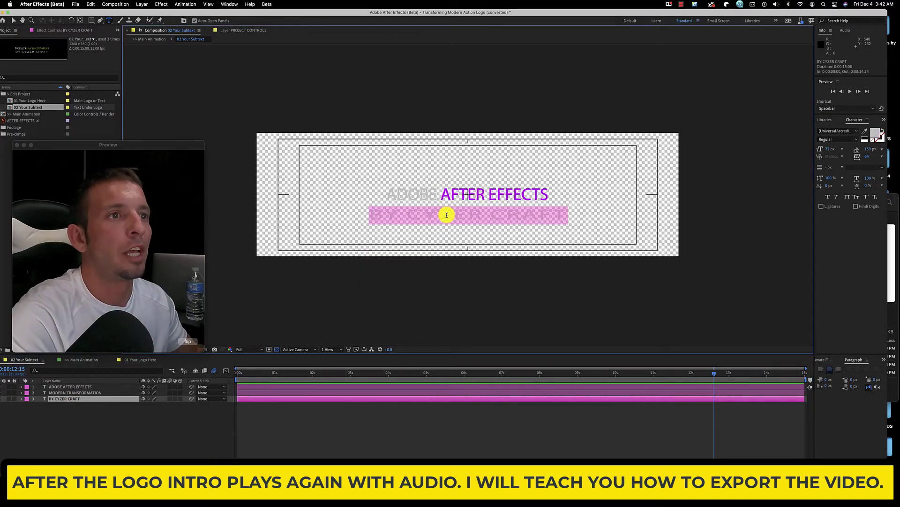
{"action": "type", "text": "TUTORIALS by RYAN MATTA"}
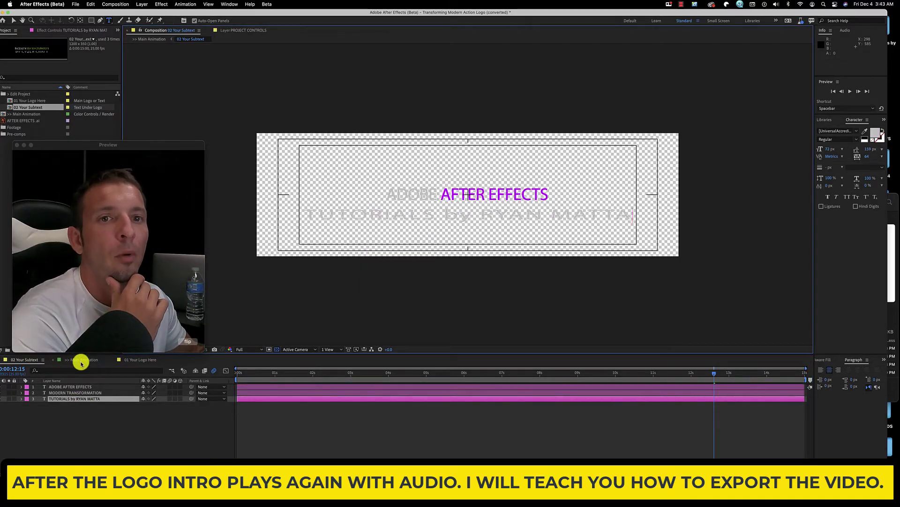
{"action": "left_click", "coordinate": [81, 360]}
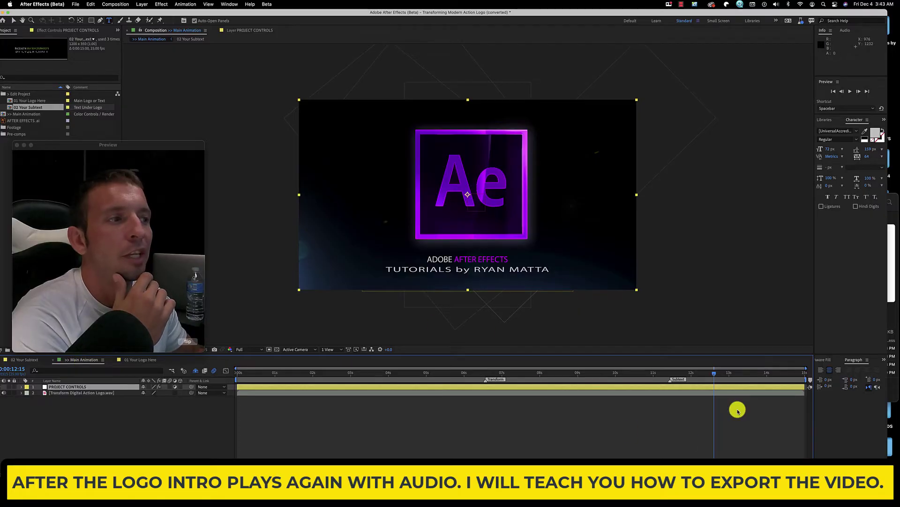
Step: Move the Main Animation playhead back to 0:00:00:00 to replay the intro
{"action": "key", "text": "Home"}
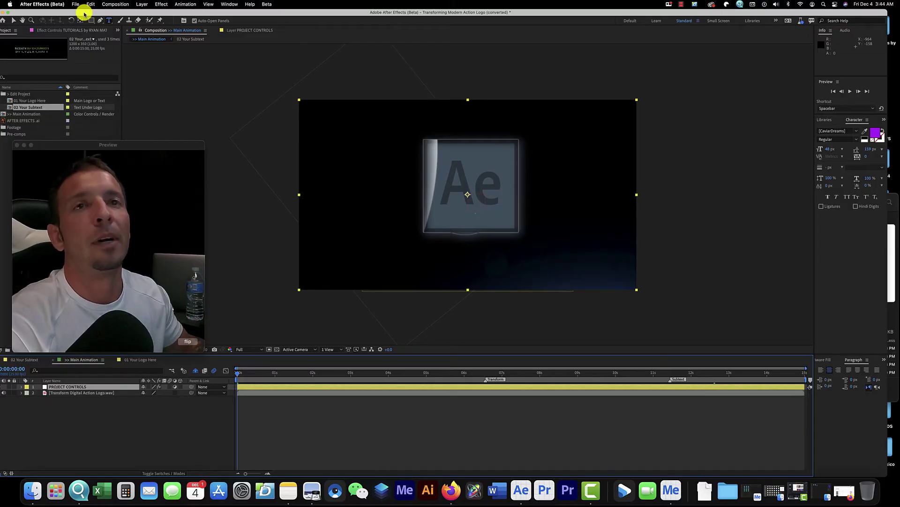
Step: Add Main Animation to the Adobe Media Encoder queue via File > Export
{"action": "left_click", "coordinate": [75, 4]}
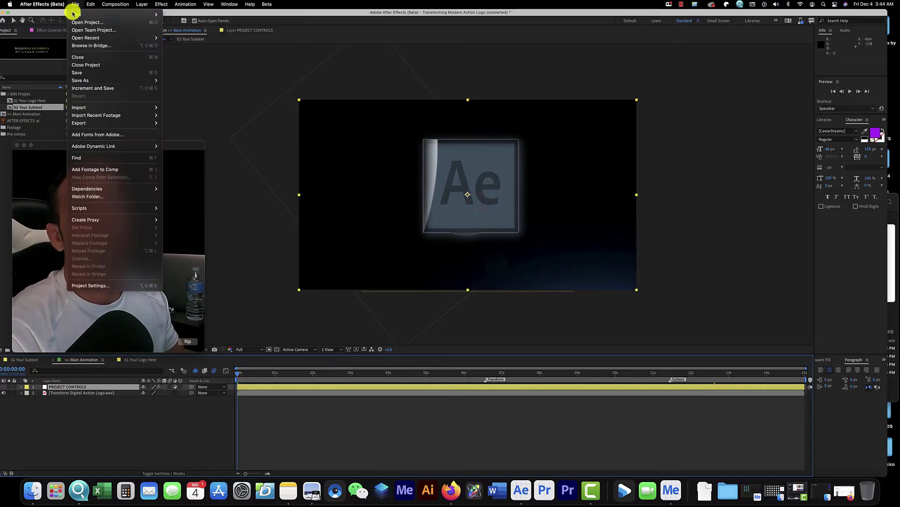
{"action": "mouse_move", "coordinate": [115, 123]}
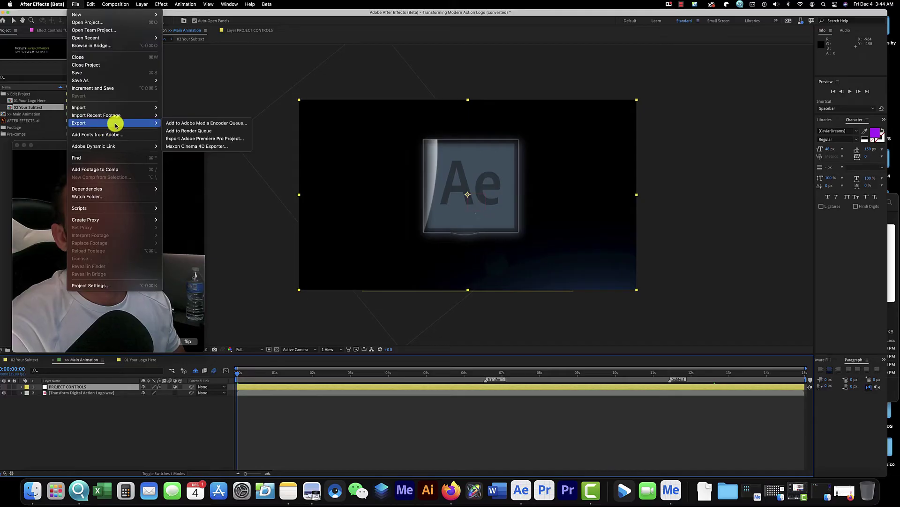
{"action": "left_click", "coordinate": [213, 124]}
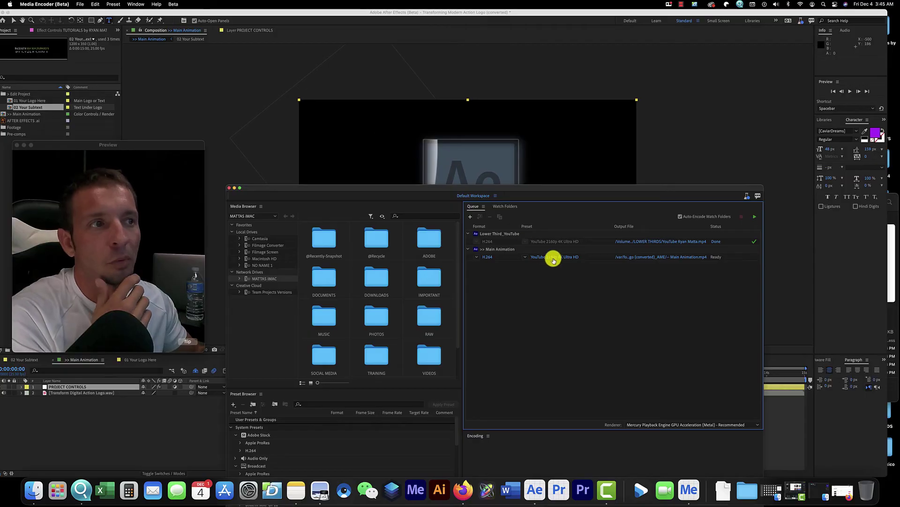
Step: Keep H.264 with YouTube 2160p 4K Ultra HD and output After Effects Tutorials.mp4 to LOGO INTROS
{"action": "left_click", "coordinate": [569, 257]}
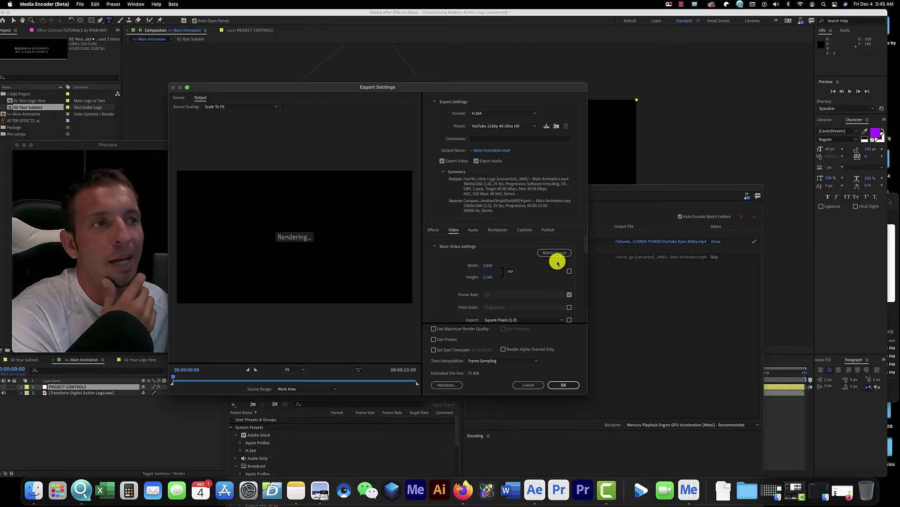
{"action": "left_click", "coordinate": [506, 125]}
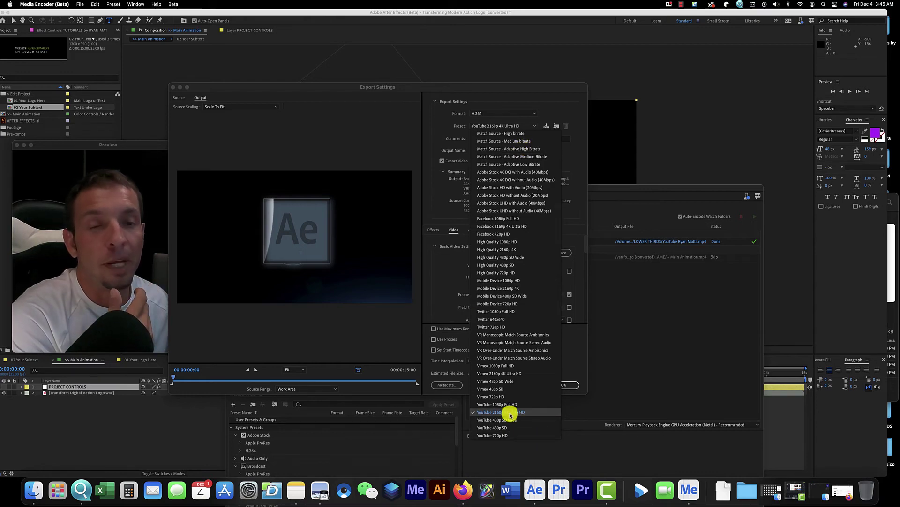
{"action": "left_click", "coordinate": [510, 412]}
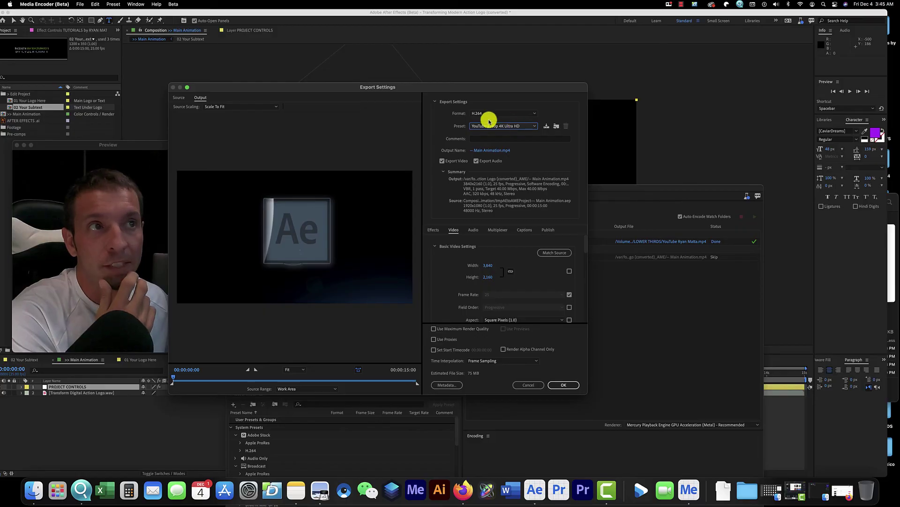
{"action": "left_click", "coordinate": [514, 114]}
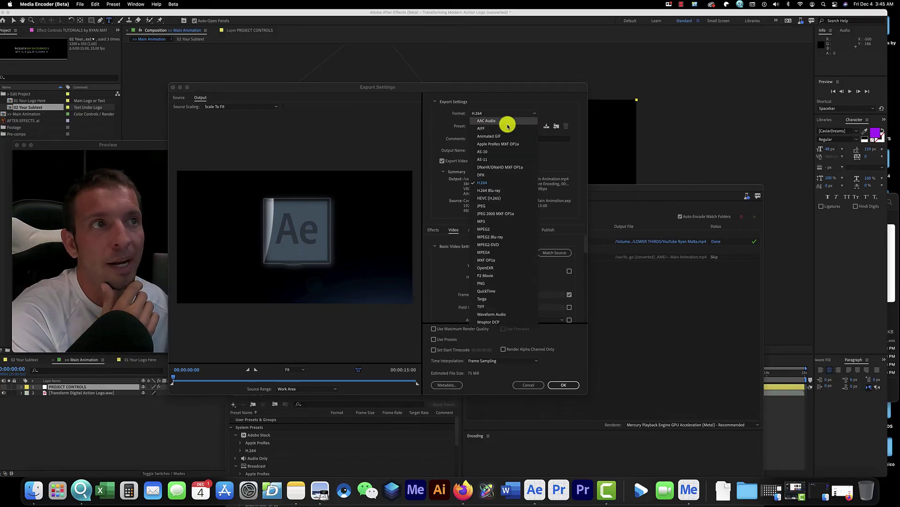
{"action": "left_click", "coordinate": [487, 183]}
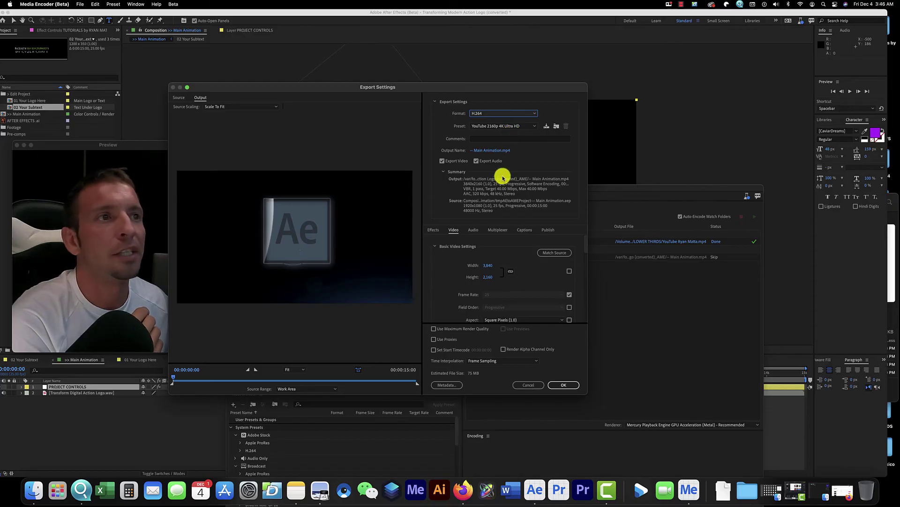
{"action": "left_click", "coordinate": [491, 153]}
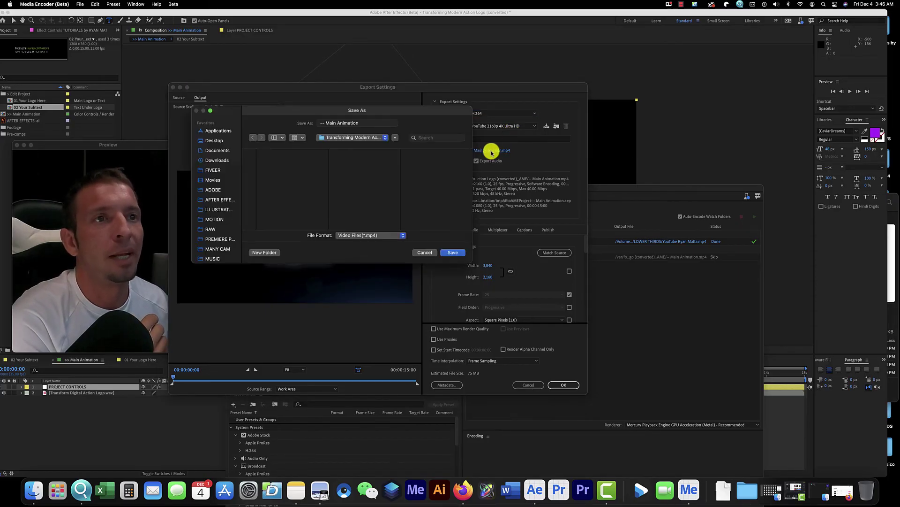
{"action": "left_click", "coordinate": [219, 204]}
{"action": "left_click", "coordinate": [219, 201]}
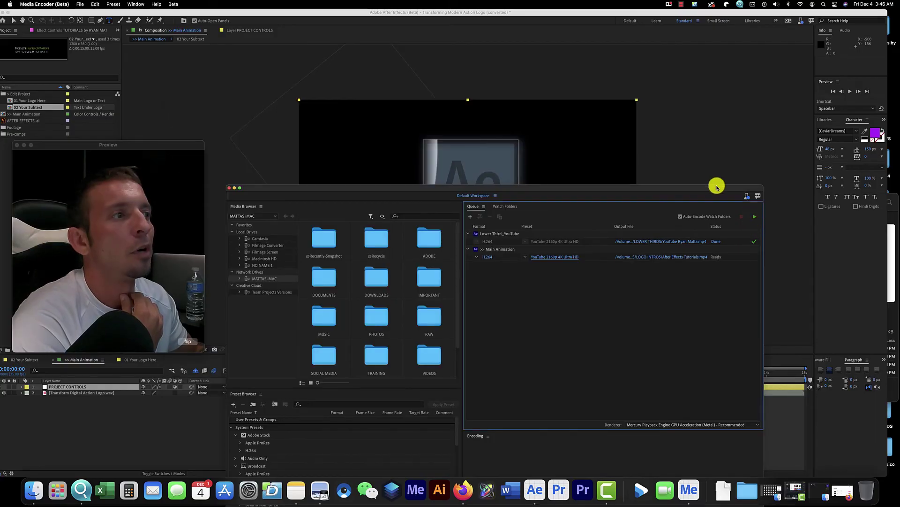
Step: Start encoding Main Animation to After Effects Tutorials.mp4 at 3840x2160
{"action": "left_click_drag", "start_coordinate": [706, 183], "coordinate": [708, 97]}
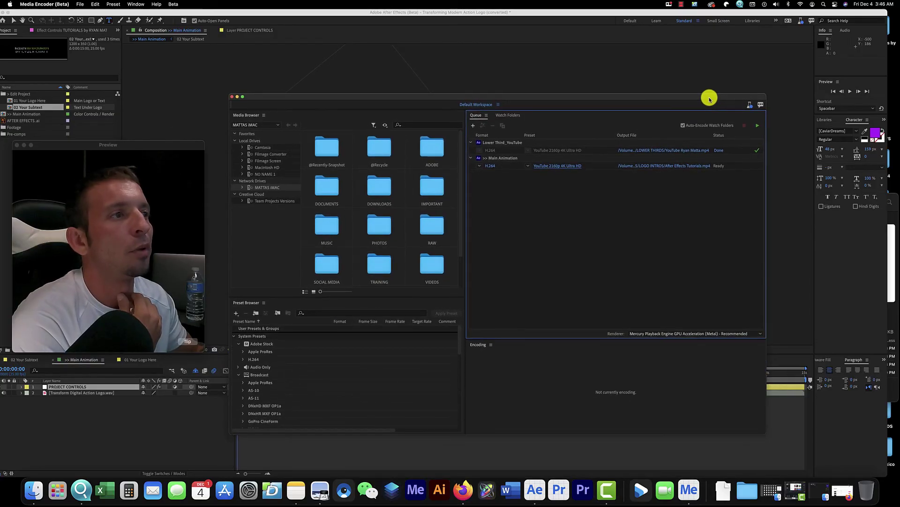
{"action": "left_click", "coordinate": [753, 125]}
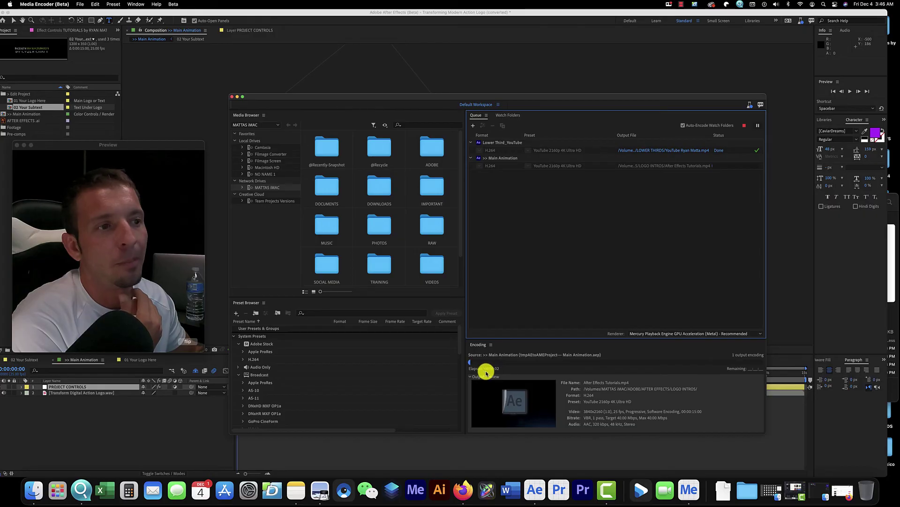